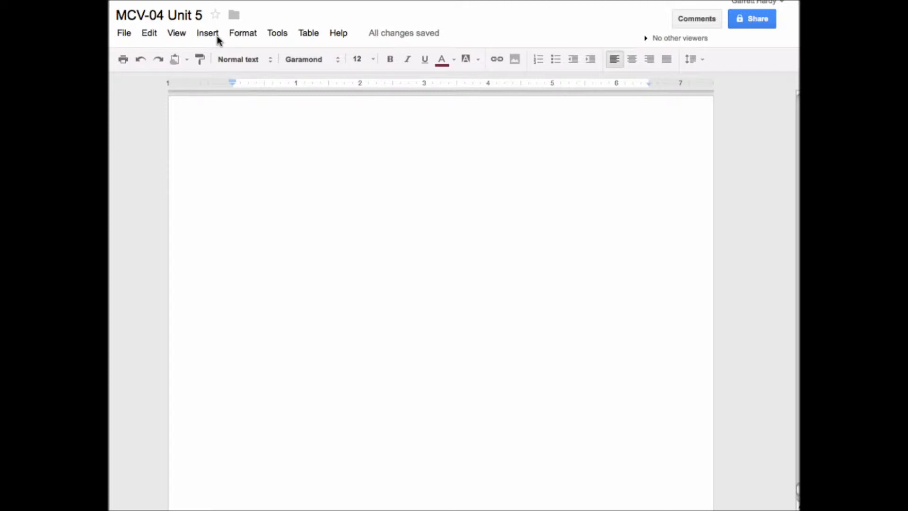
# Insert a blank equation in the document, try d/d as plain text in it, and erase that text
pyautogui.click(210, 32)
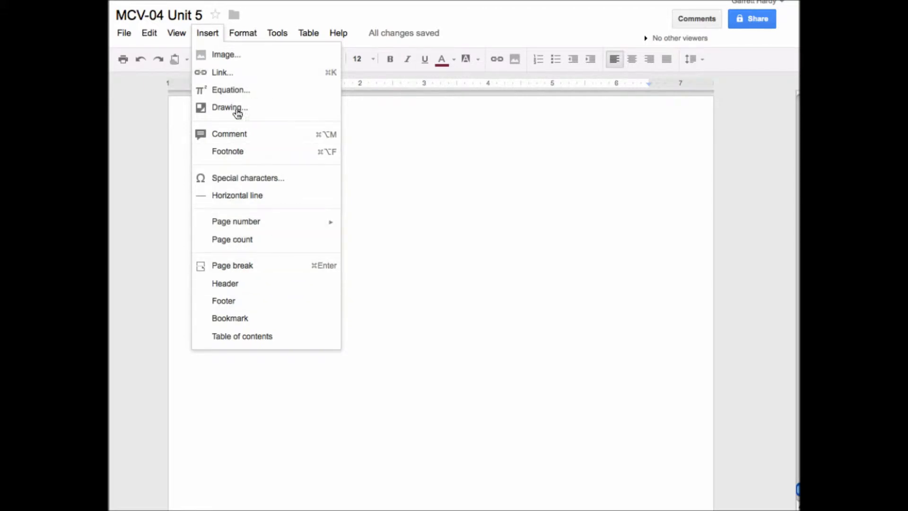
pyautogui.click(281, 95)
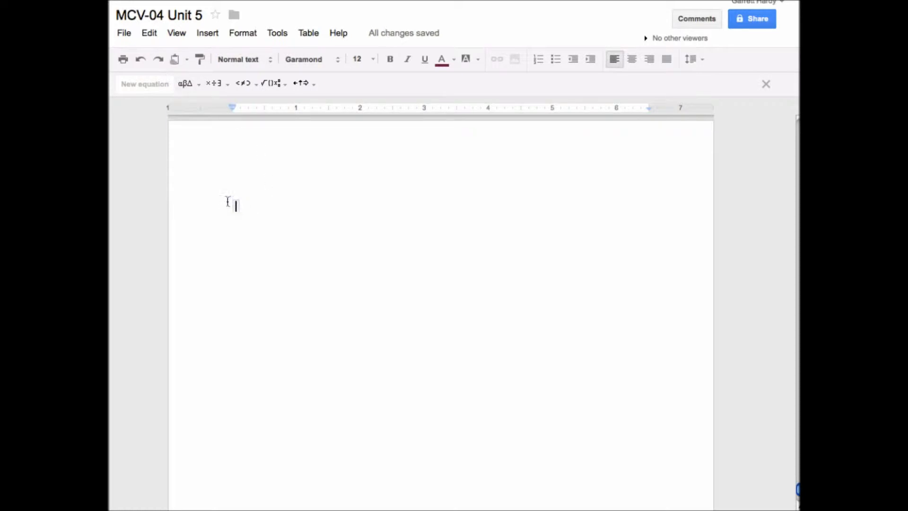
pyautogui.write('d/d')
pyautogui.press('BackSpace')
pyautogui.press('BackSpace')
pyautogui.press('BackSpace')
# Look through the equation symbol sets for Greek letters, operators, relations and math structures
pyautogui.click(198, 86)
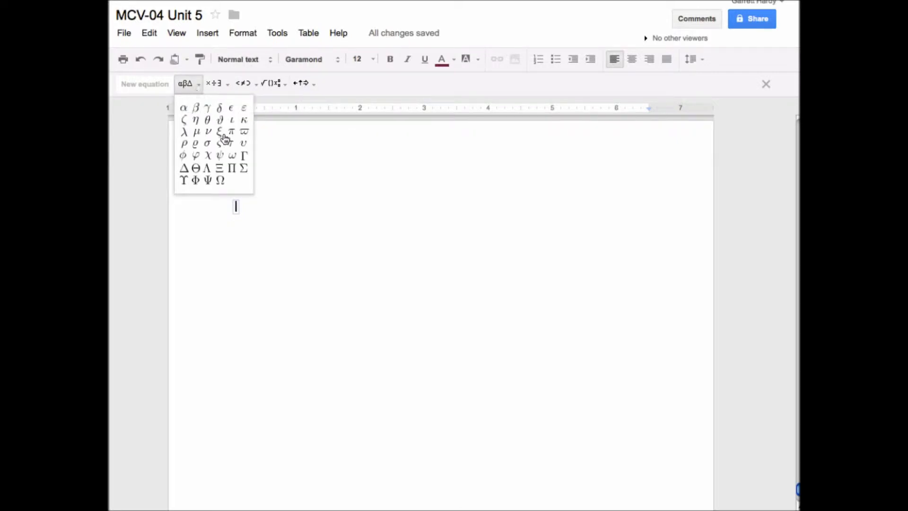
pyautogui.click(211, 84)
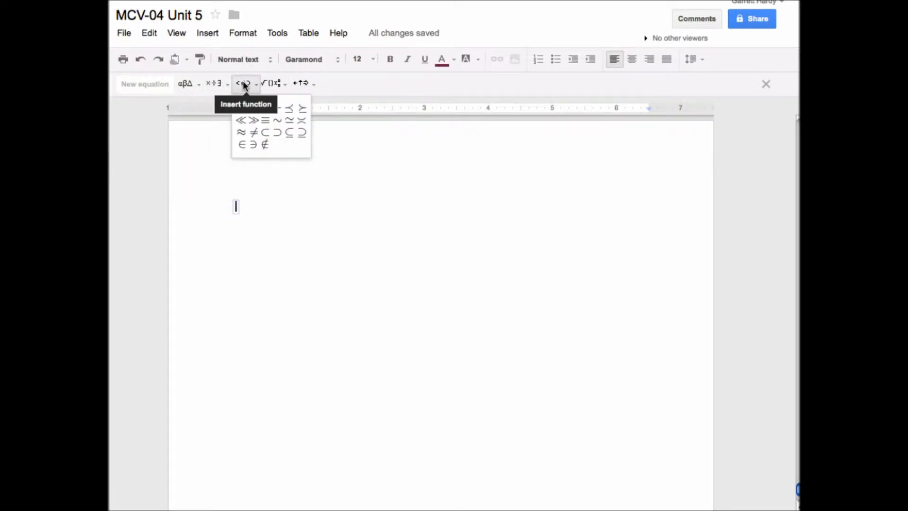
pyautogui.moveTo(263, 82)
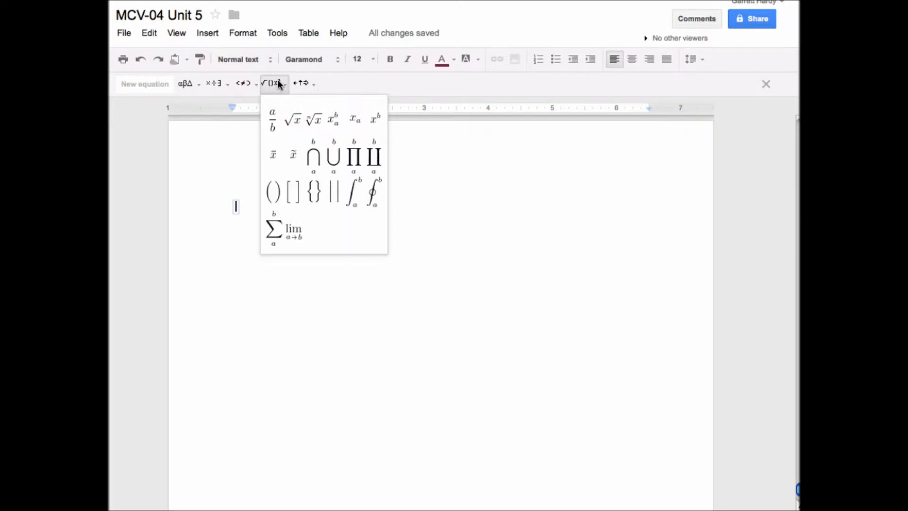
pyautogui.moveTo(209, 83)
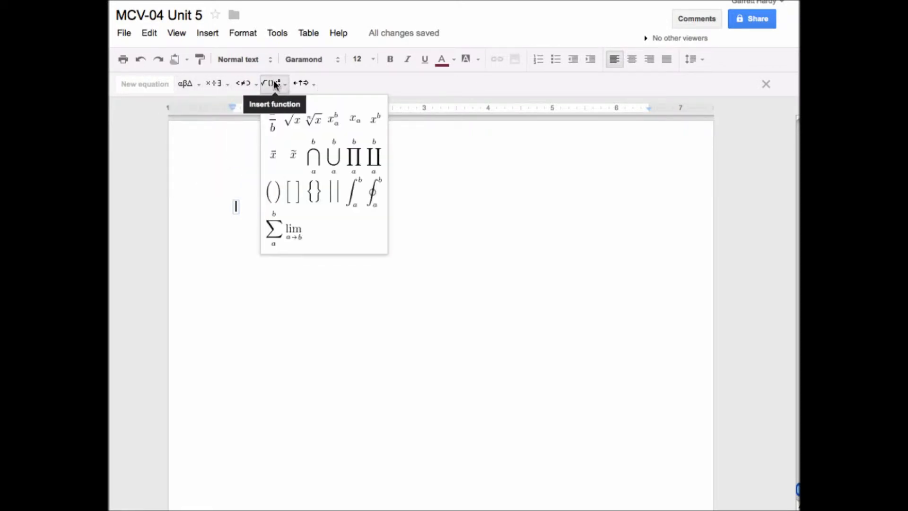
# Try a fraction of 232 over 343 followed by ddd, and clear the equation
pyautogui.click(276, 125)
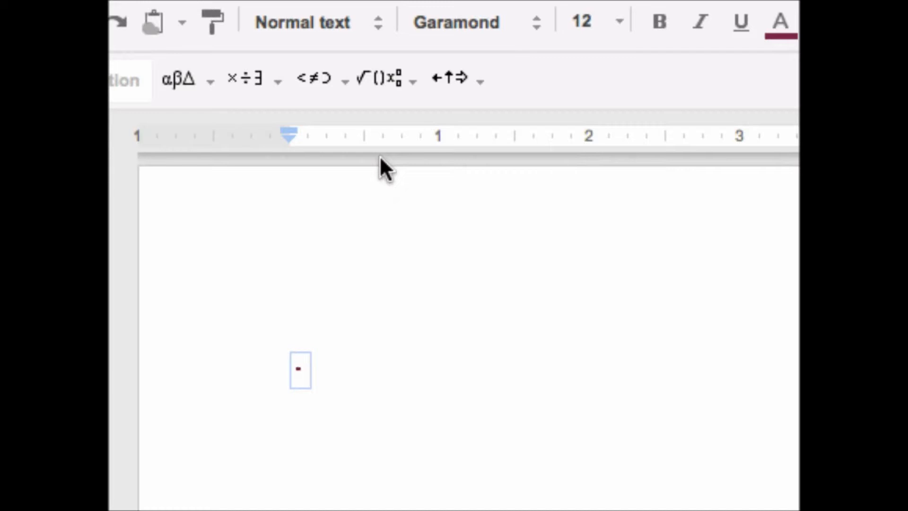
pyautogui.write('232')
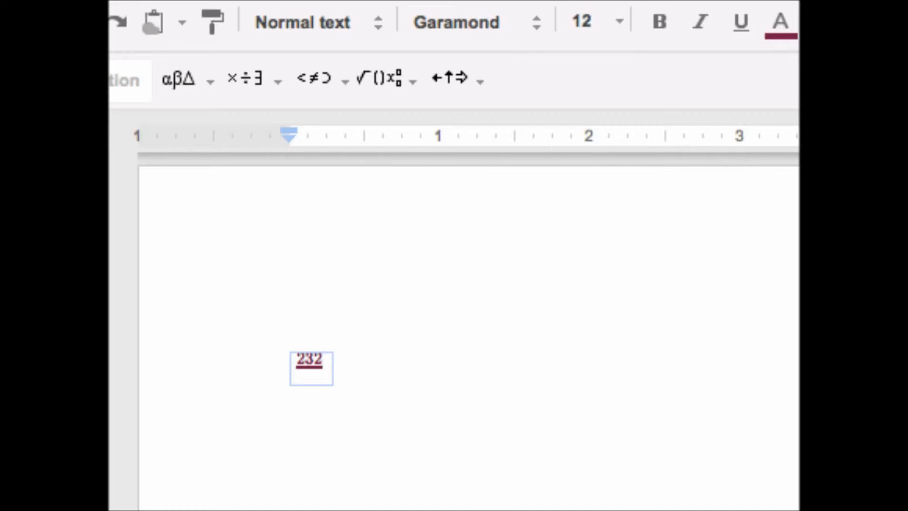
pyautogui.write('343')
pyautogui.press('Right')
pyautogui.write('ddd')
pyautogui.press('BackSpace')
pyautogui.press('BackSpace')
pyautogui.press('BackSpace')
pyautogui.press('BackSpace')
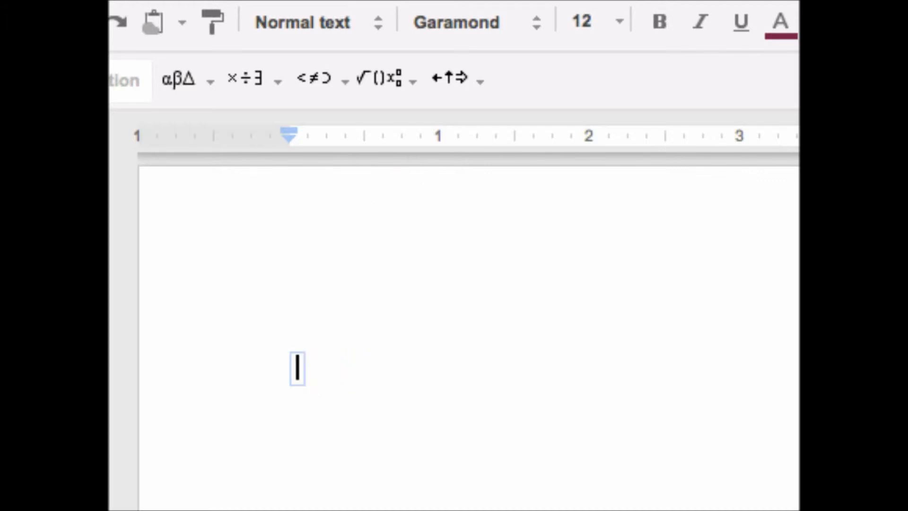
# Insert the superscript structure, try xxcvxcv in it, and cut the text back to a single x
pyautogui.click(367, 96)
pyautogui.click(615, 171)
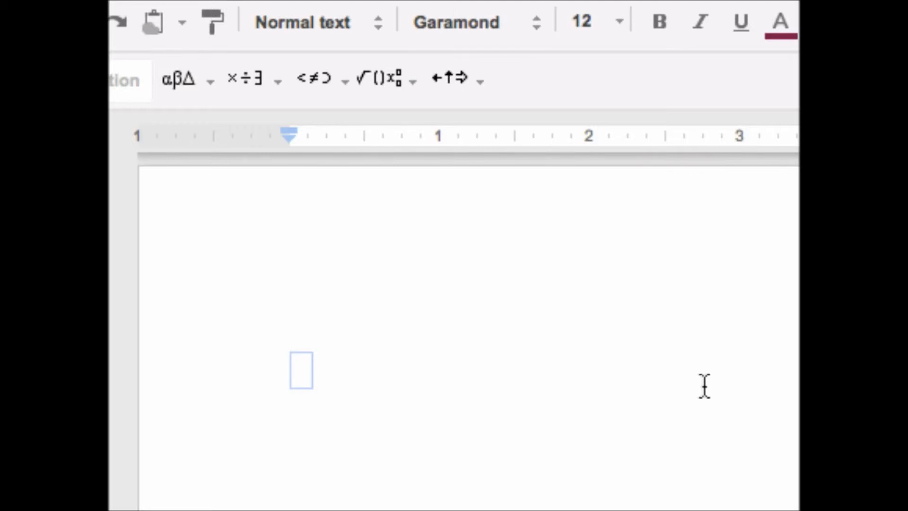
pyautogui.write('xxcvxcv')
pyautogui.press('BackSpace')
pyautogui.press('BackSpace')
pyautogui.press('BackSpace')
pyautogui.press('BackSpace')
pyautogui.press('BackSpace')
pyautogui.press('BackSpace')
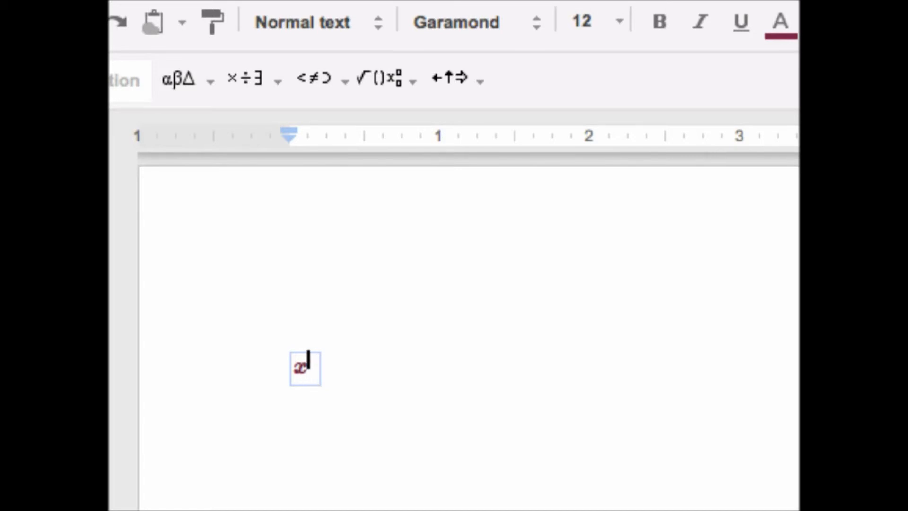
# Give x an exponent of 555, and clear the equation
pyautogui.write('^555')
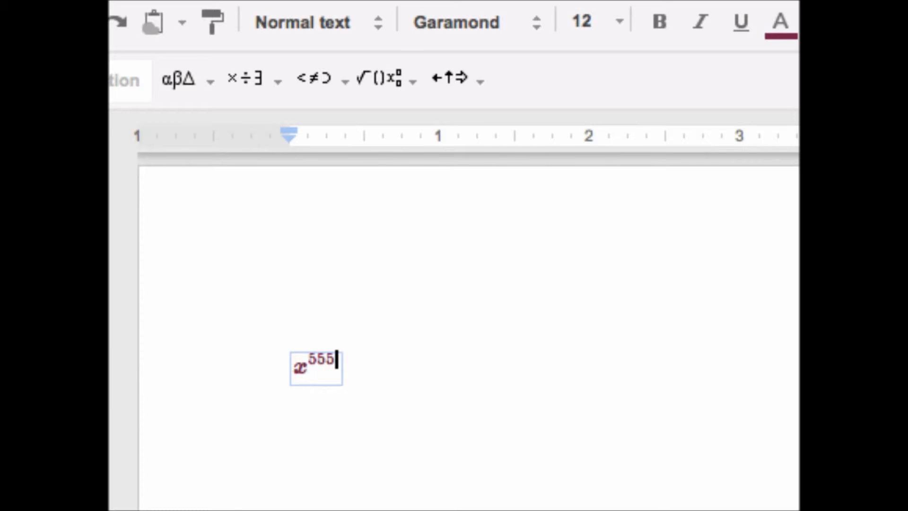
pyautogui.press('BackSpace')
pyautogui.press('BackSpace')
pyautogui.press('BackSpace')
pyautogui.press('BackSpace')
pyautogui.press('BackSpace')
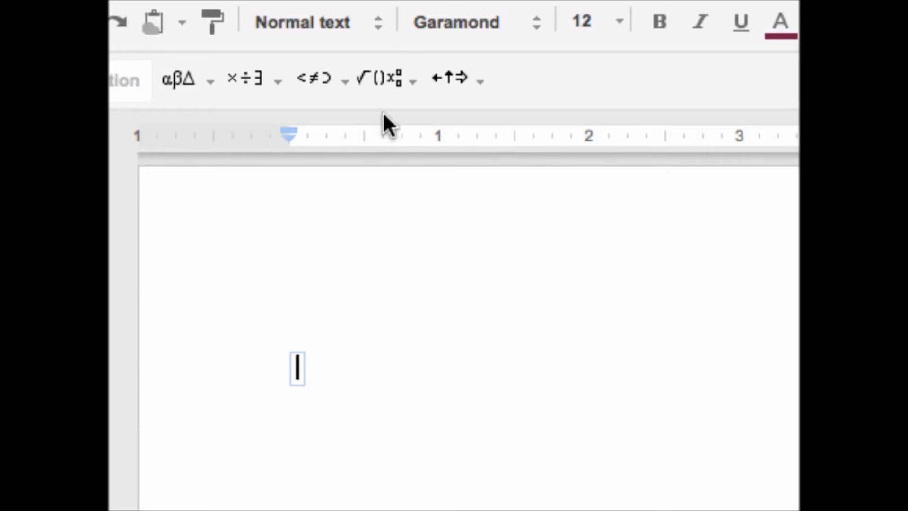
# Insert an nth root with index 3 and 3f under the radical
pyautogui.click(412, 79)
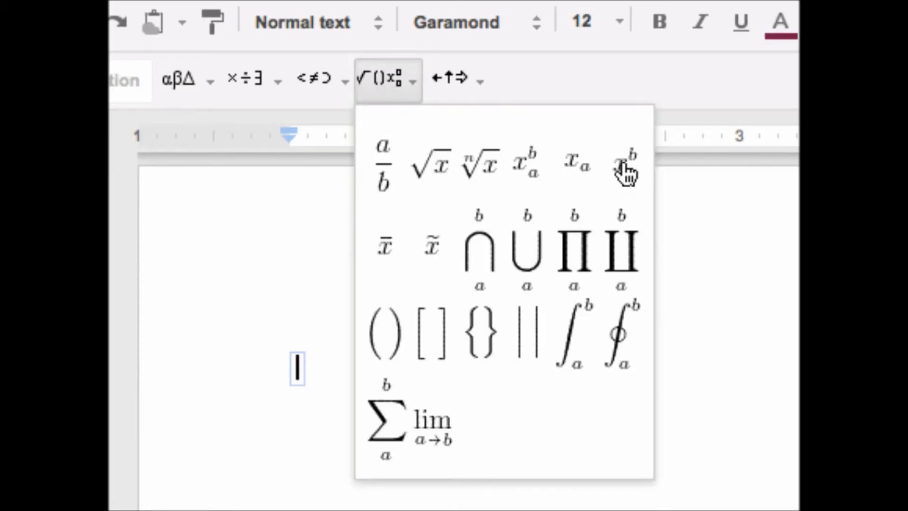
pyautogui.click(480, 168)
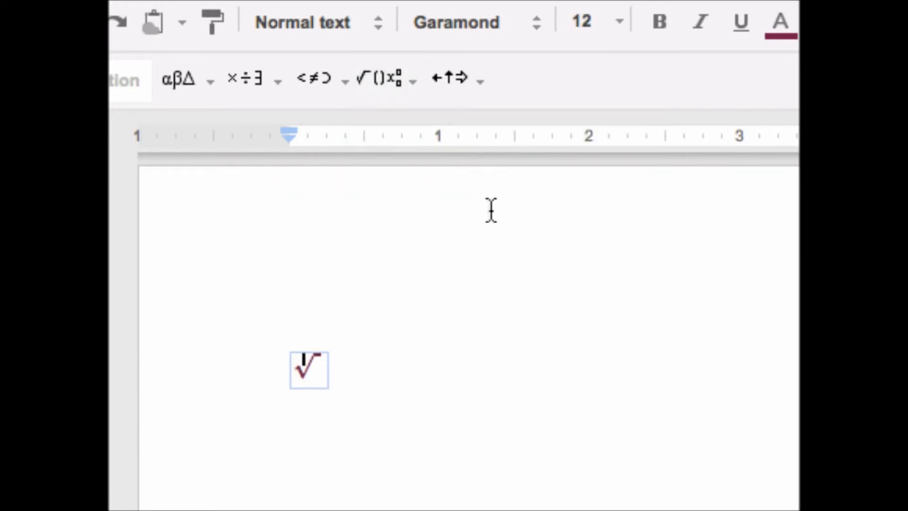
pyautogui.write('3')
pyautogui.press('Right')
pyautogui.write('3f')
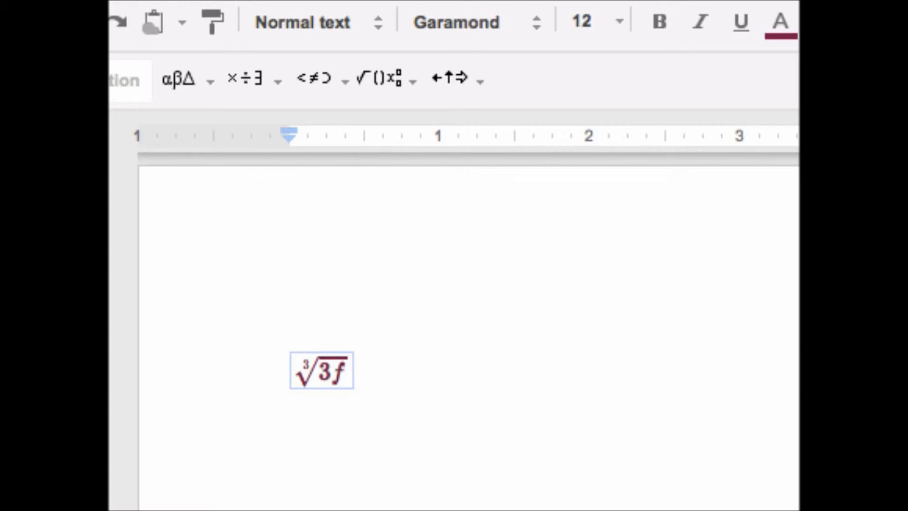
# Add rjrj to the root expression, and erase the whole expression
pyautogui.write('rjrj')
pyautogui.press('BackSpace')
pyautogui.press('BackSpace')
pyautogui.press('BackSpace')
pyautogui.press('BackSpace')
pyautogui.press('BackSpace')
pyautogui.press('BackSpace')
pyautogui.press('BackSpace')
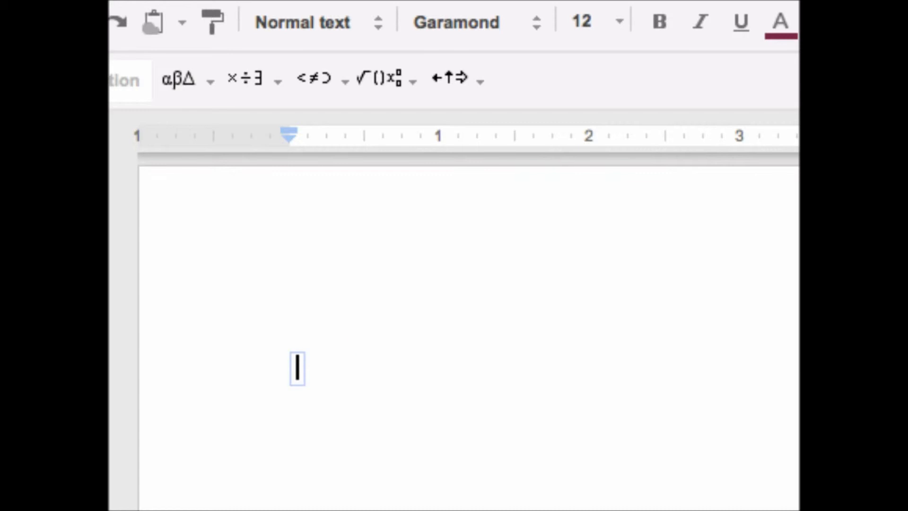
# Try absolute value bars around 3 followed by ff, and clear the equation
pyautogui.click(373, 78)
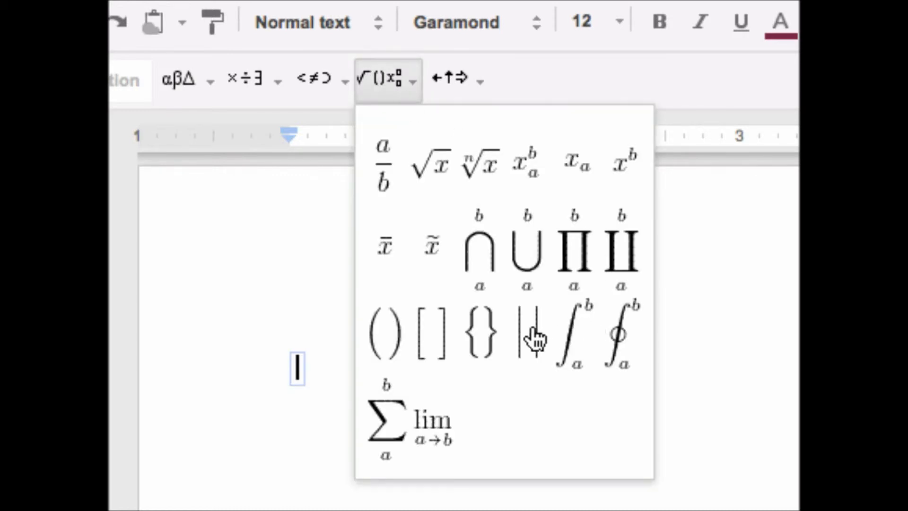
pyautogui.click(525, 344)
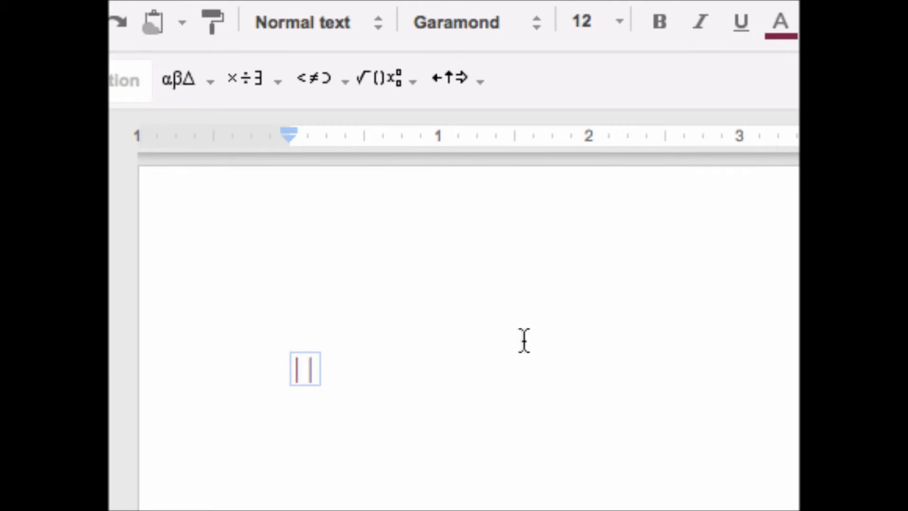
pyautogui.write('3')
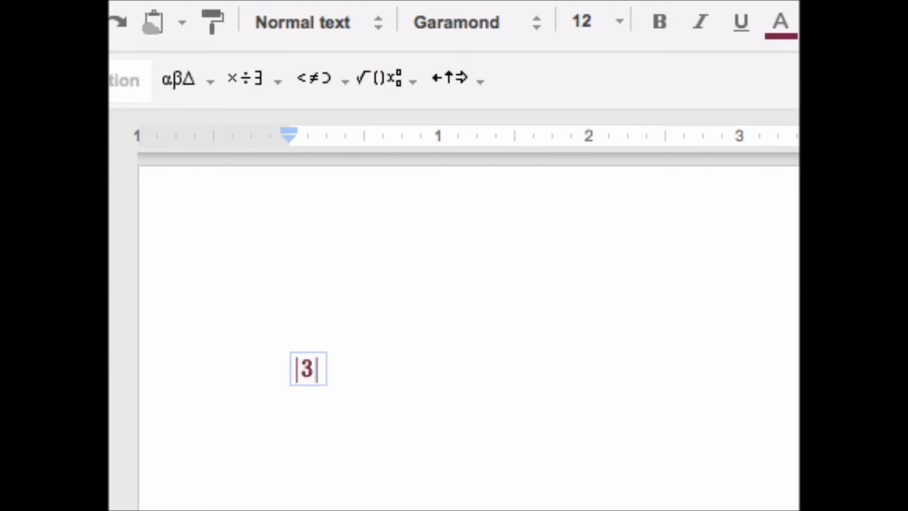
pyautogui.press('Right')
pyautogui.write('fff')
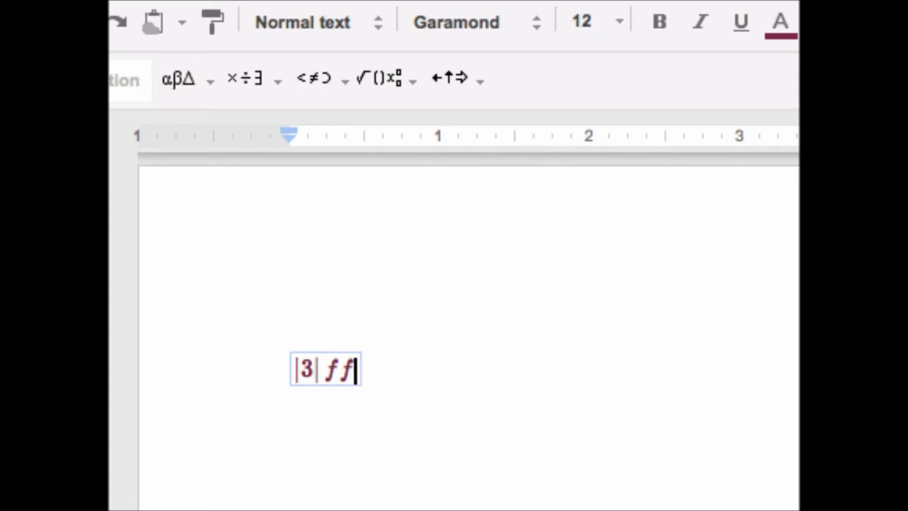
pyautogui.press('BackSpace')
pyautogui.press('BackSpace')
pyautogui.press('BackSpace')
pyautogui.press('BackSpace')
pyautogui.press('BackSpace')
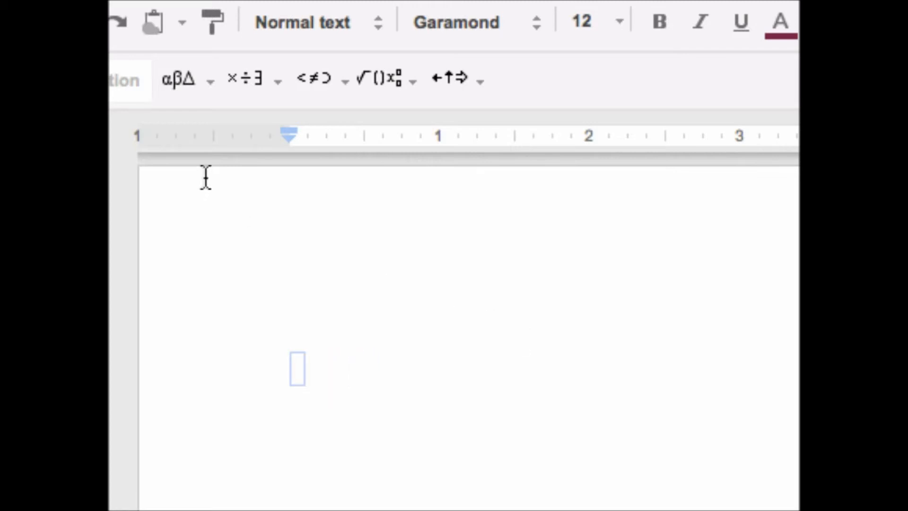
# Insert a multiplication sign and the Greek letter π in the equation, and erase both
pyautogui.click(236, 71)
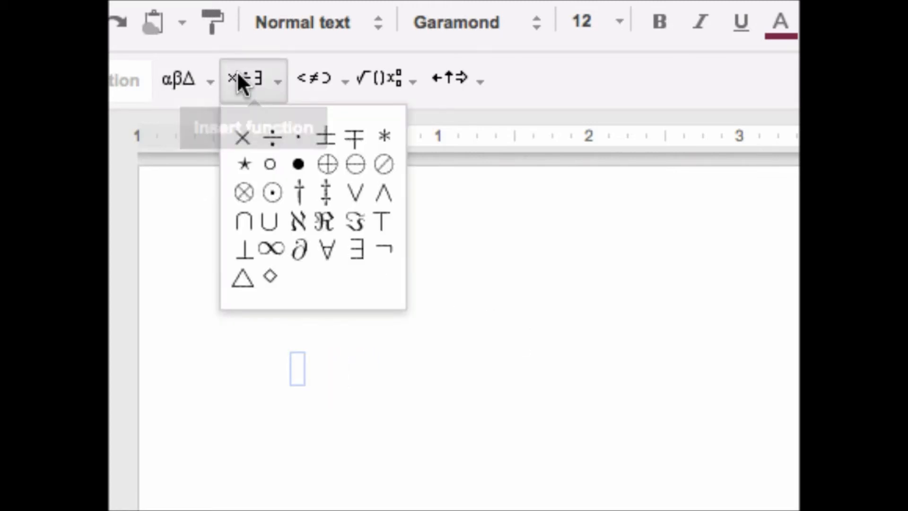
pyautogui.click(243, 141)
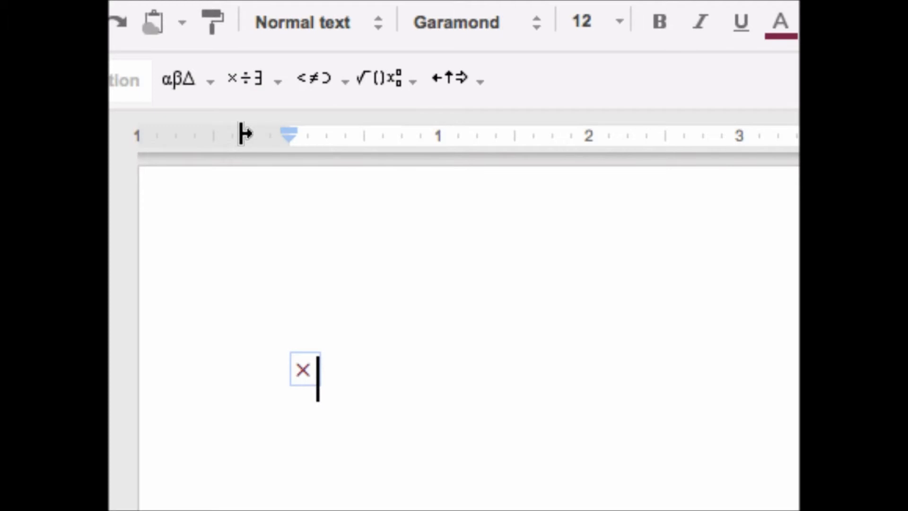
pyautogui.click(183, 82)
pyautogui.click(285, 190)
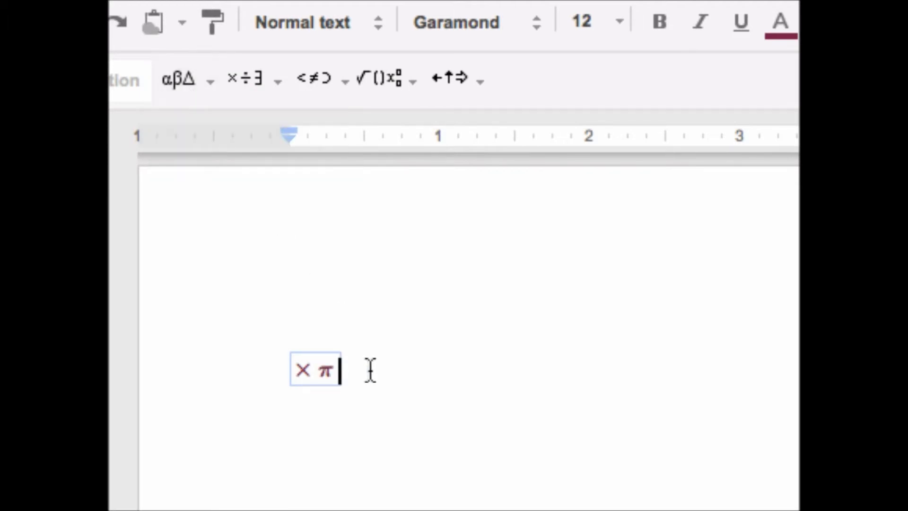
pyautogui.press('BackSpace')
pyautogui.press('BackSpace')
pyautogui.press('BackSpace')
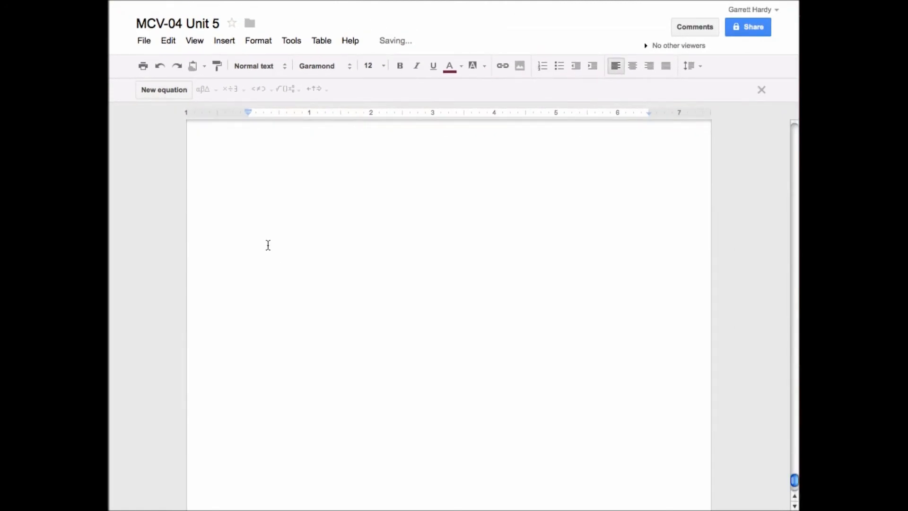
# Start a new equation on the line below the existing function and enter f(x) =
pyautogui.scroll(-3, 267, 245)
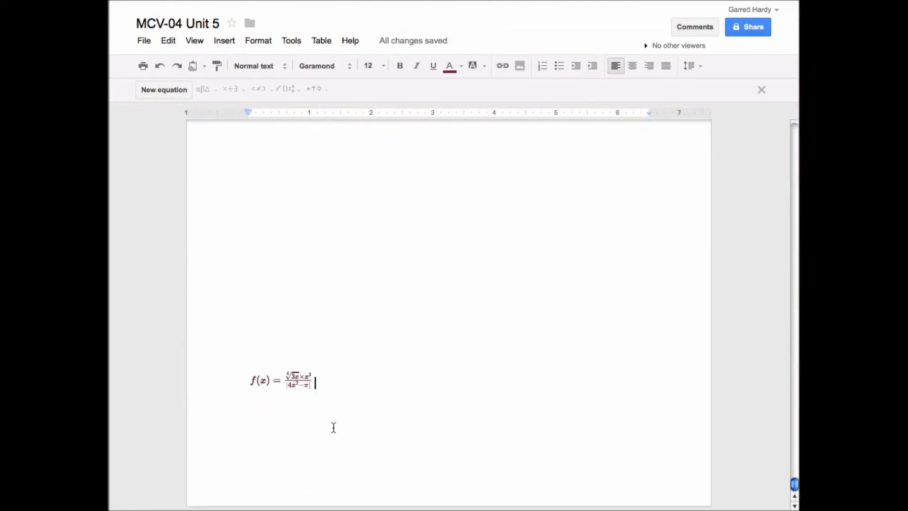
pyautogui.press('Return')
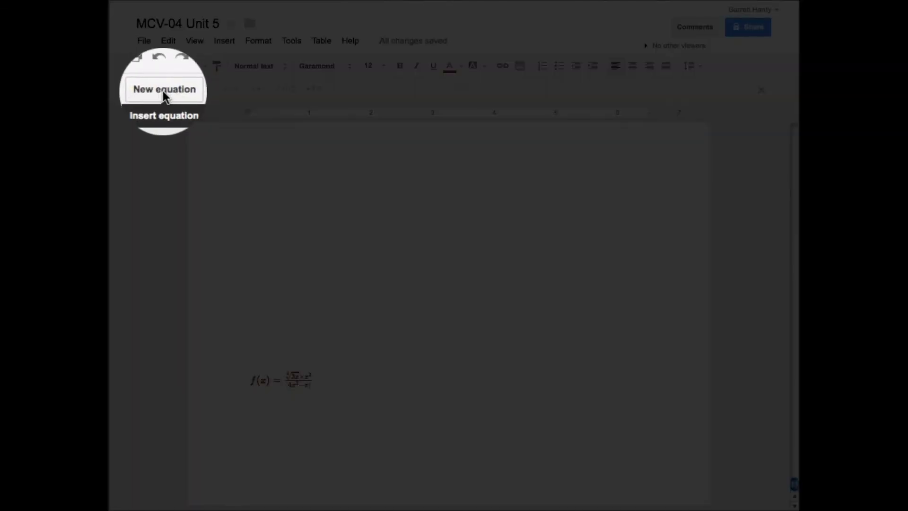
pyautogui.click(162, 91)
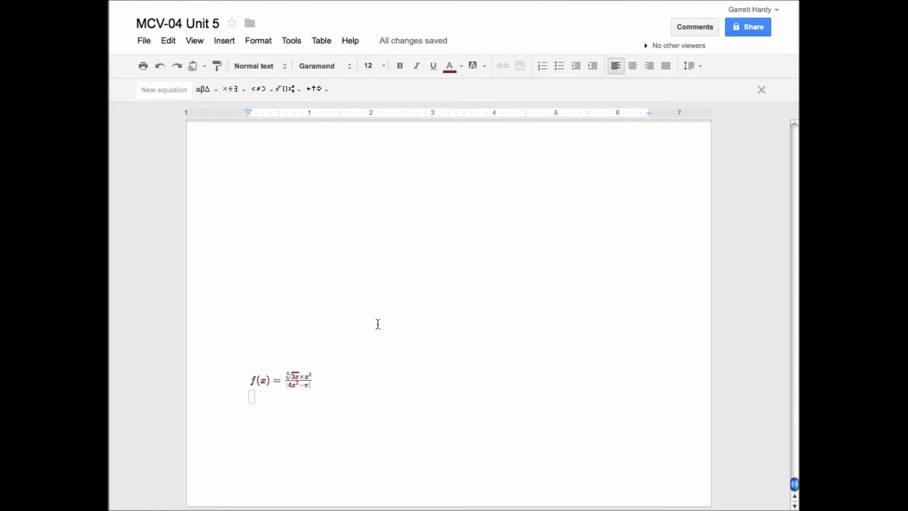
pyautogui.write('f(x) =')
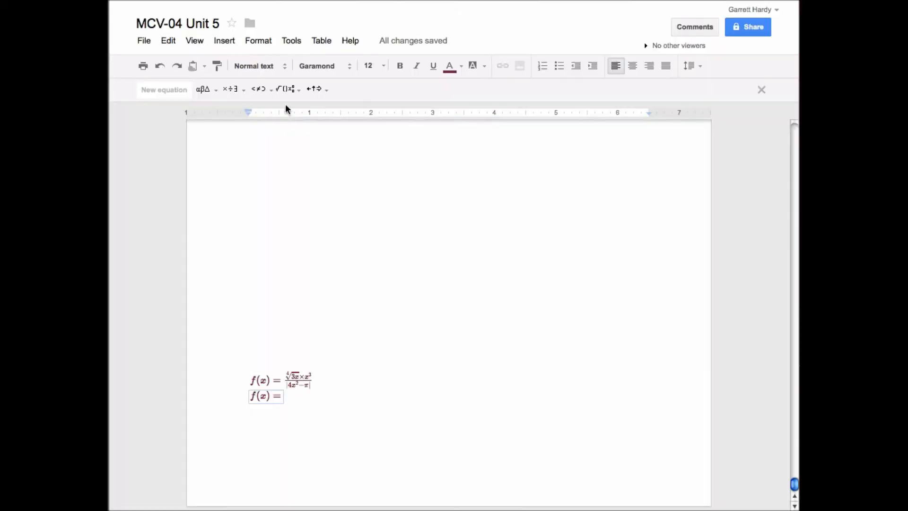
# Insert a fraction after the equals sign and enter the fourth root of 3x in its numerator
pyautogui.click(289, 89)
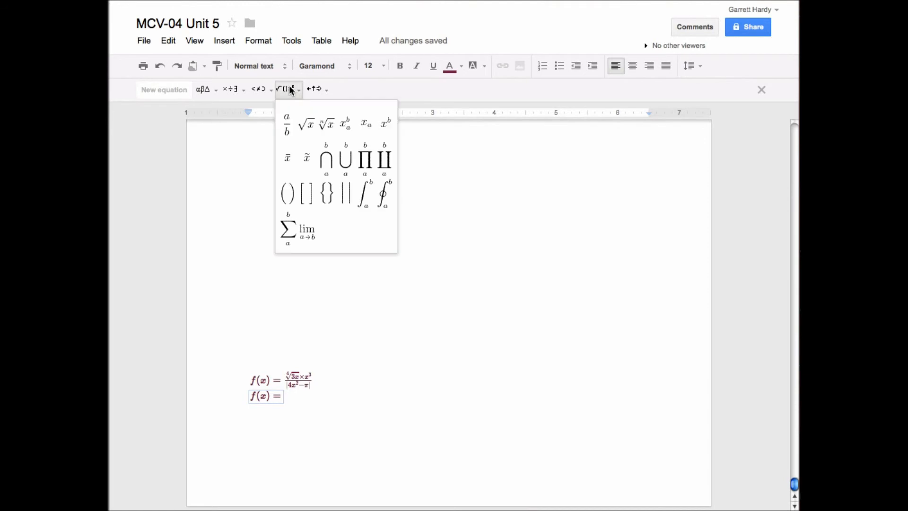
pyautogui.click(288, 126)
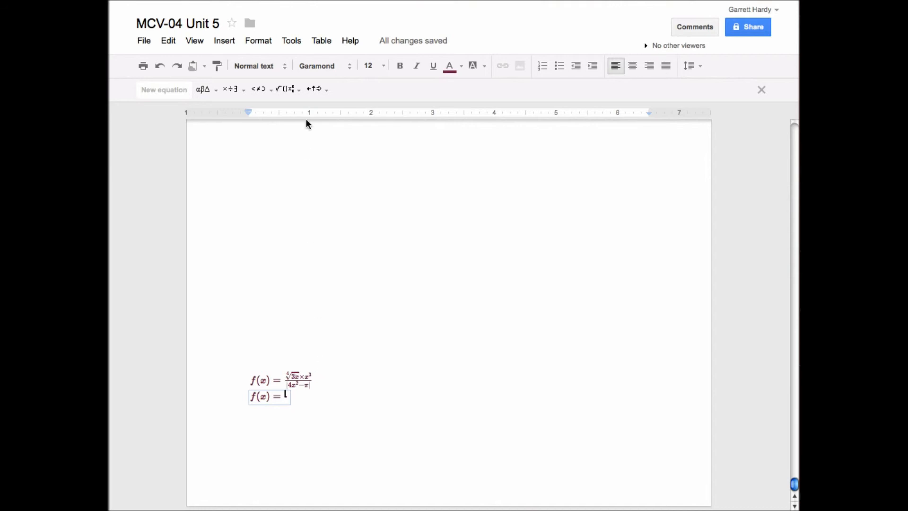
pyautogui.click(280, 89)
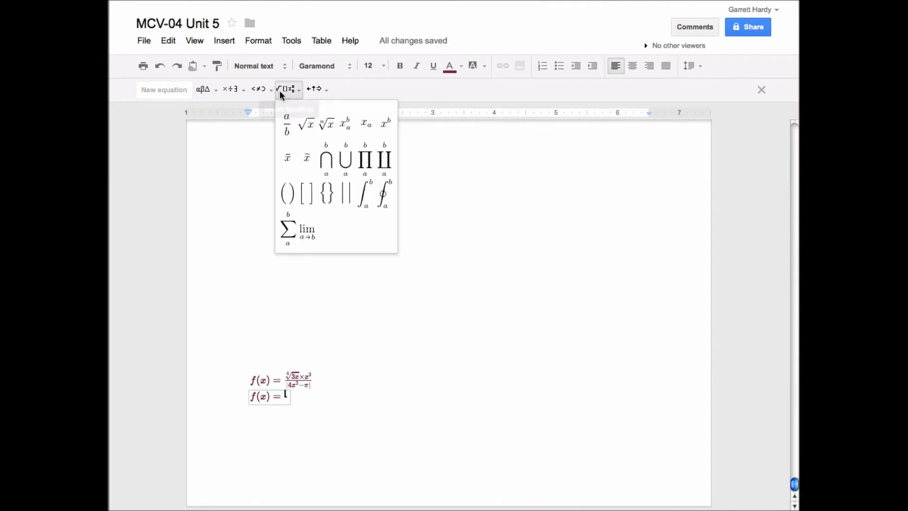
pyautogui.click(329, 125)
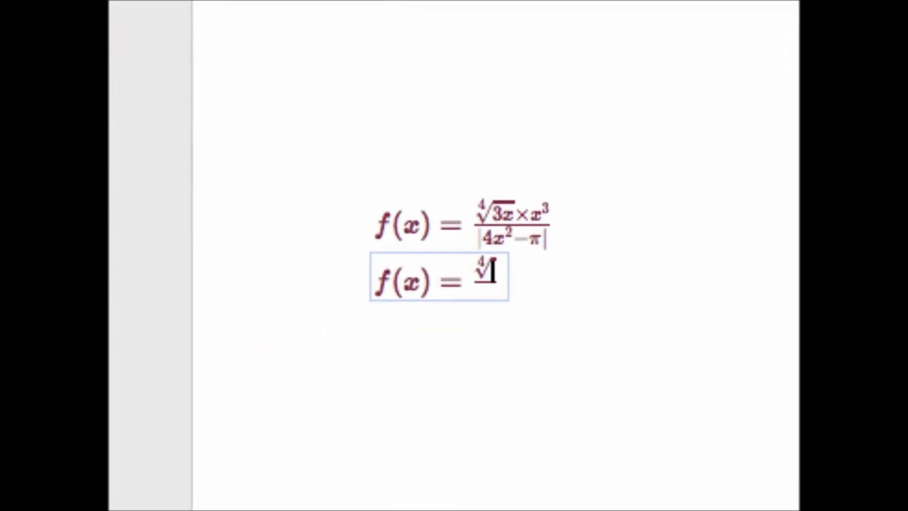
pyautogui.write('3x')
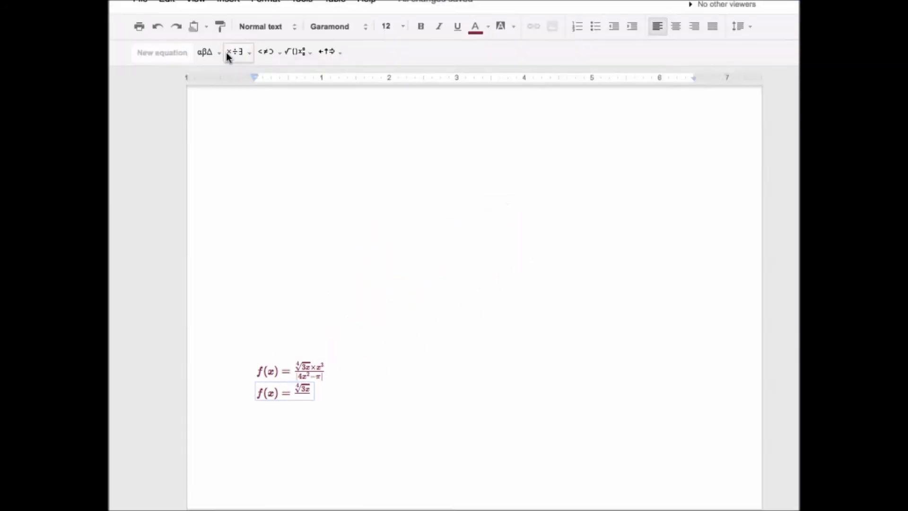
# Continue the numerator after the fourth root with a multiplication sign and x raised to the power 3
pyautogui.click(226, 52)
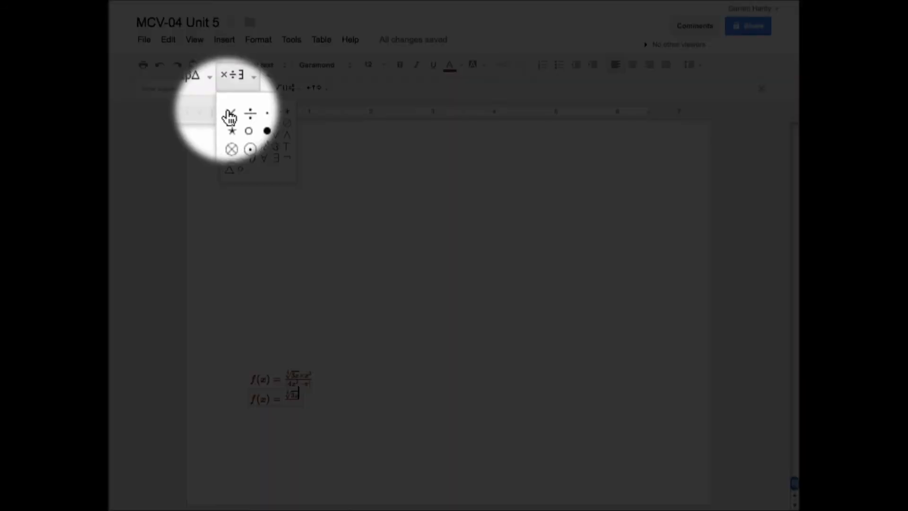
pyautogui.click(233, 77)
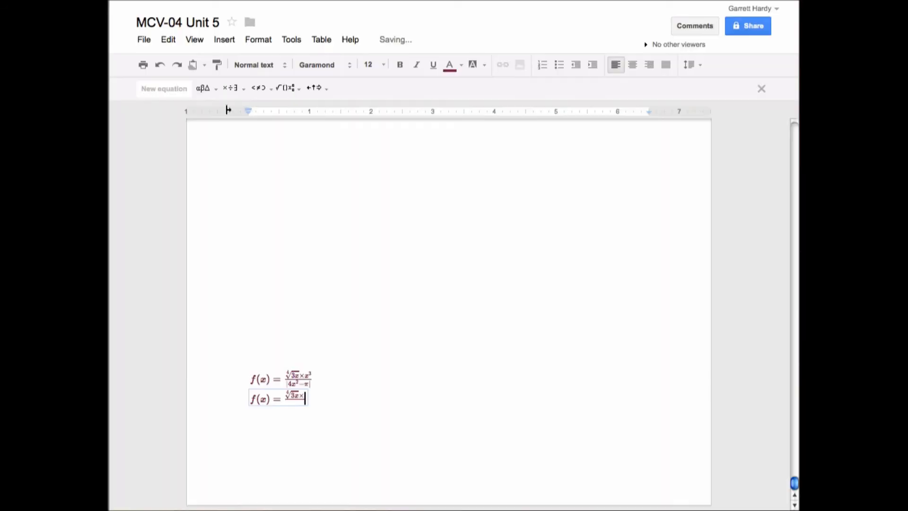
pyautogui.click(296, 87)
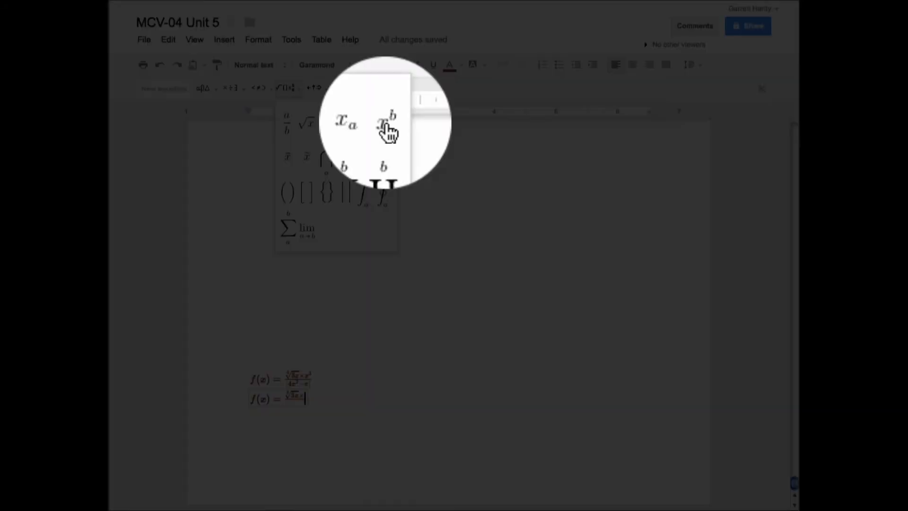
pyautogui.click(386, 123)
pyautogui.write('x')
pyautogui.write('3')
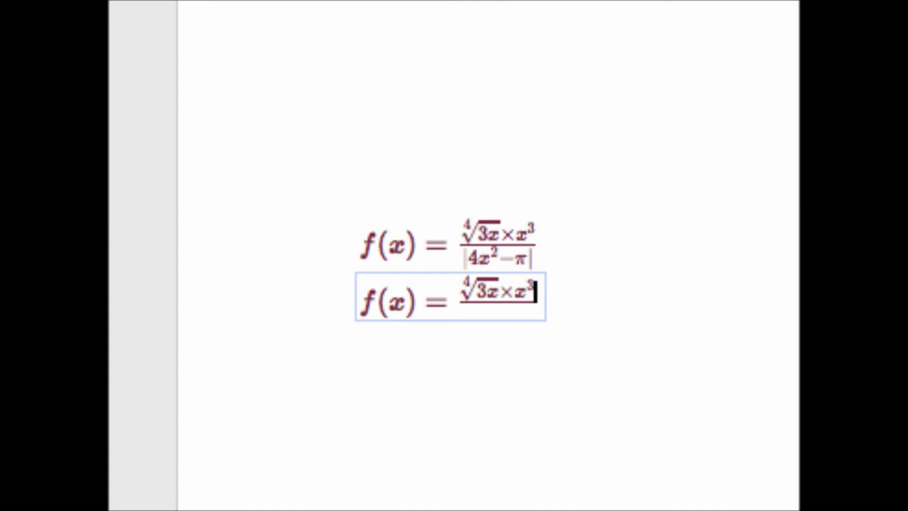
# Insert absolute value bars in the fraction's denominator and enter 4x squared between them
pyautogui.press('Right')
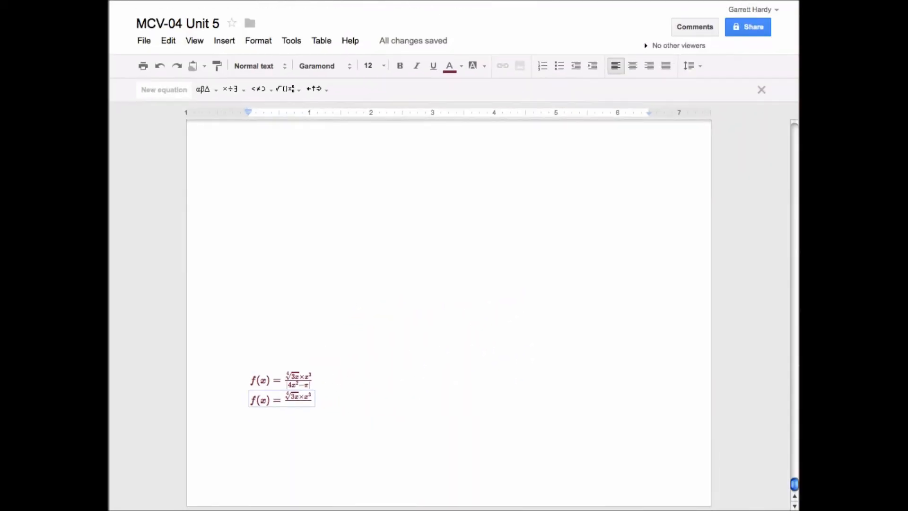
pyautogui.click(289, 89)
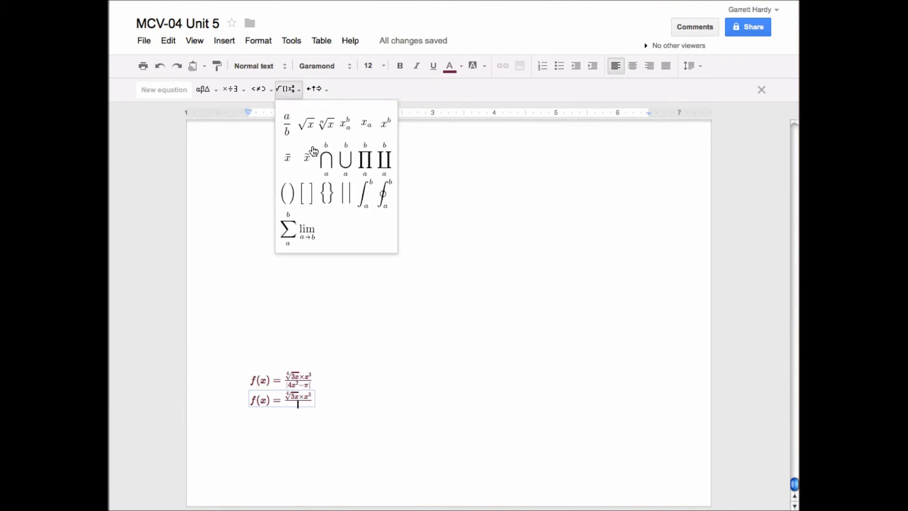
pyautogui.click(345, 192)
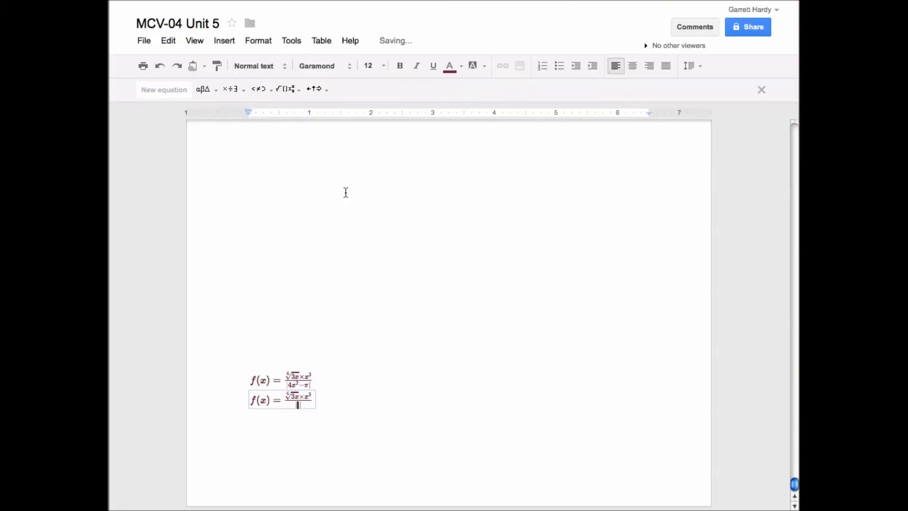
pyautogui.write('4')
pyautogui.click(298, 92)
pyautogui.click(384, 127)
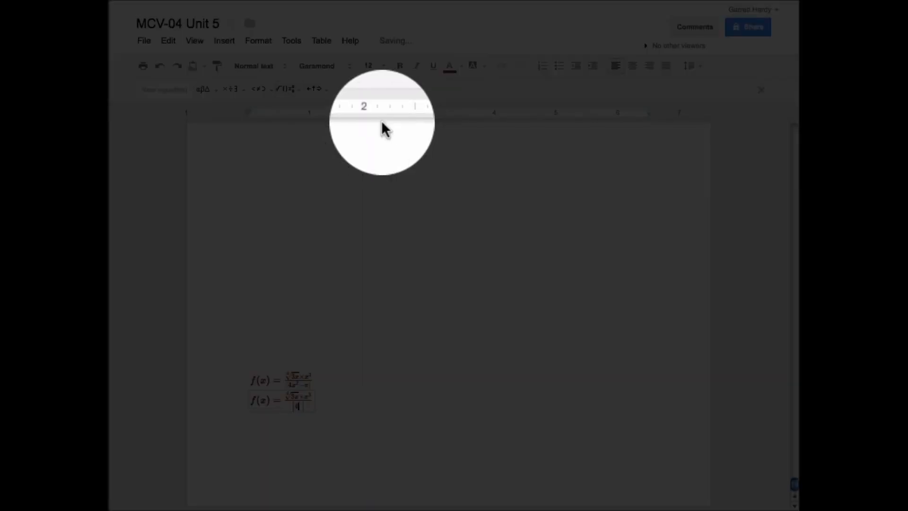
pyautogui.write('x')
pyautogui.write('^2')
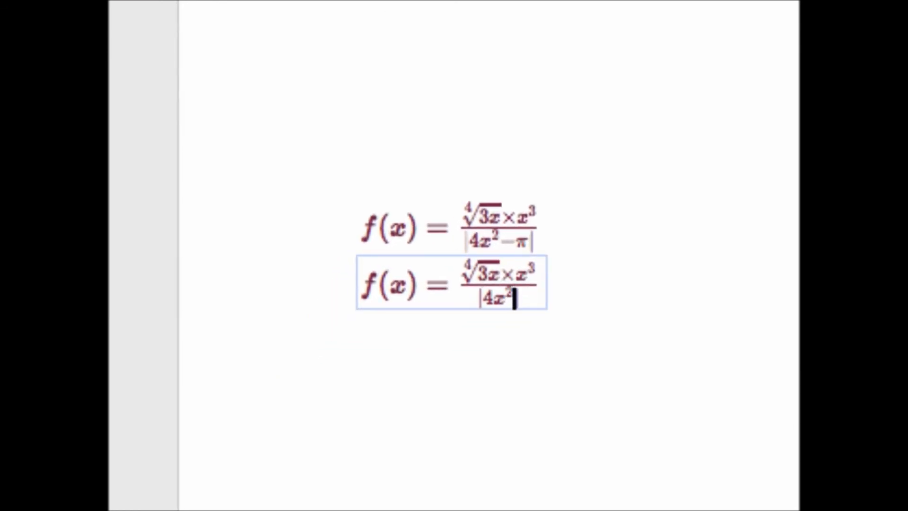
# Complete the denominator with a minus sign and the Greek letter π inside the absolute value bars, and leave the equation
pyautogui.press('Right')
pyautogui.write('-')
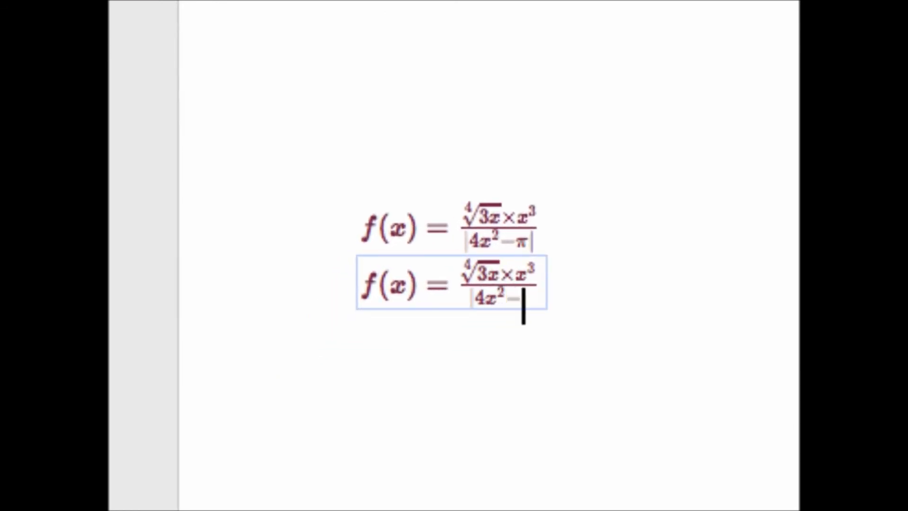
pyautogui.click(204, 88)
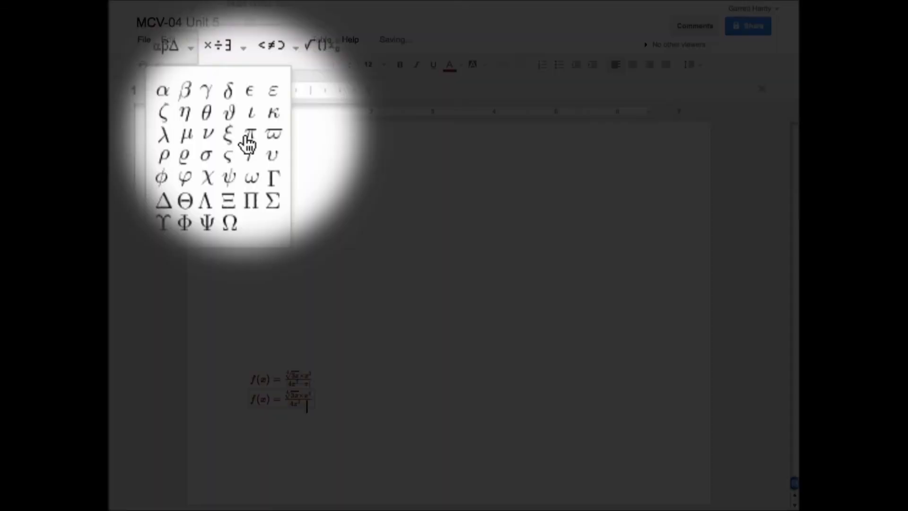
pyautogui.click(246, 135)
pyautogui.click(402, 398)
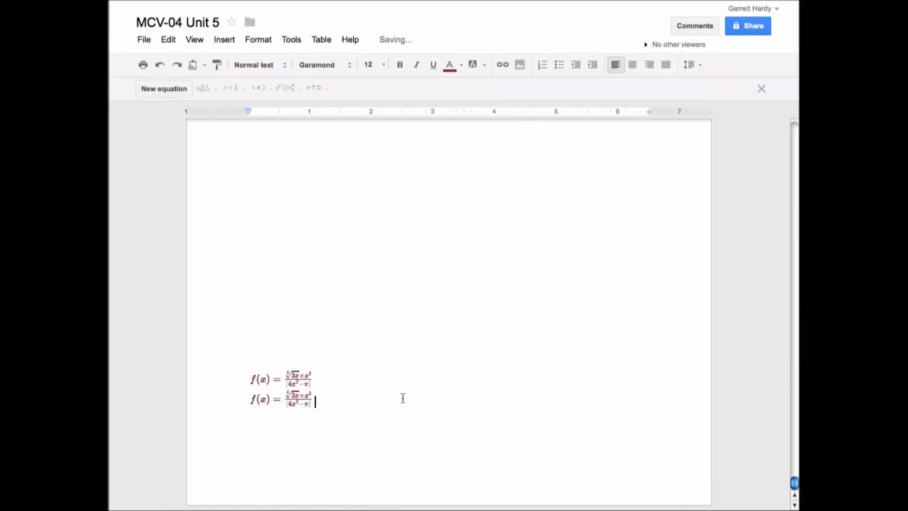